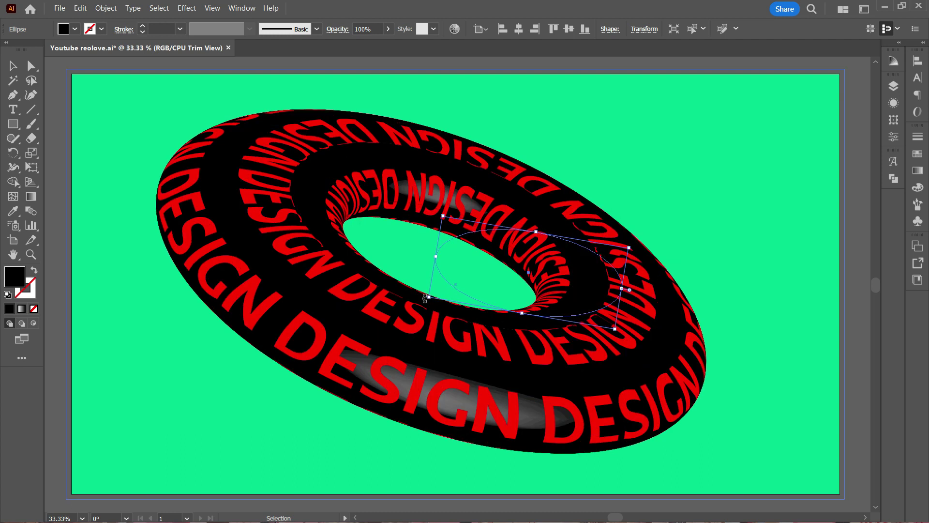
Step: Rotate the source ellipse of the 3D text torus to try different ring shapes and deselect it
left_click_drag(425, 298, 458, 345)
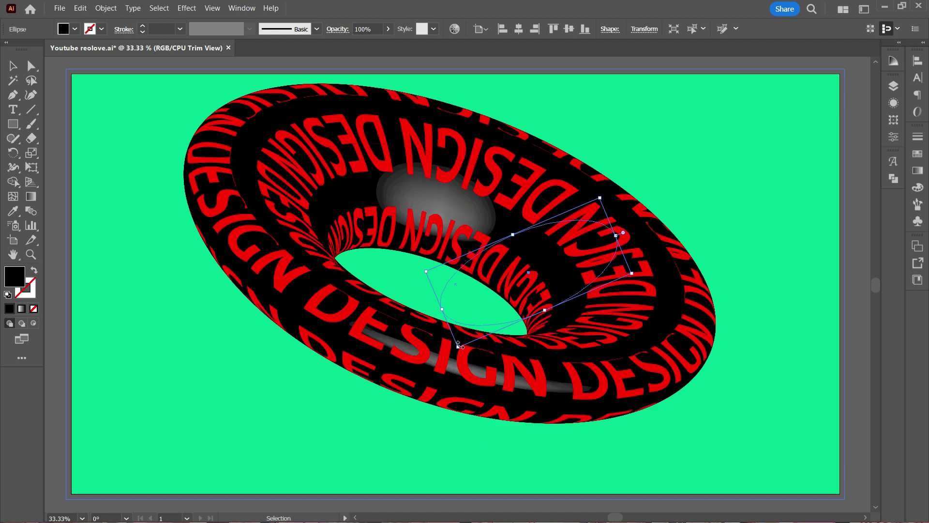
left_click_drag(455, 353, 433, 313)
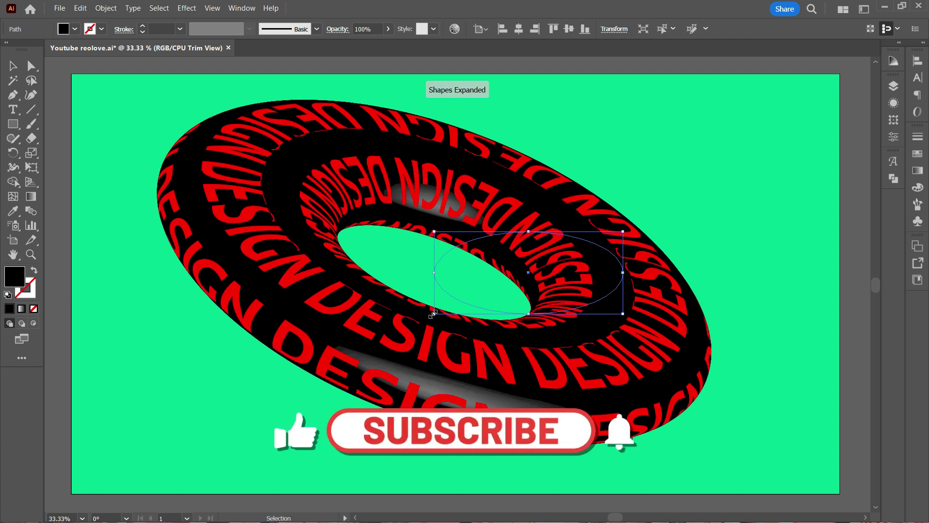
left_click(858, 316)
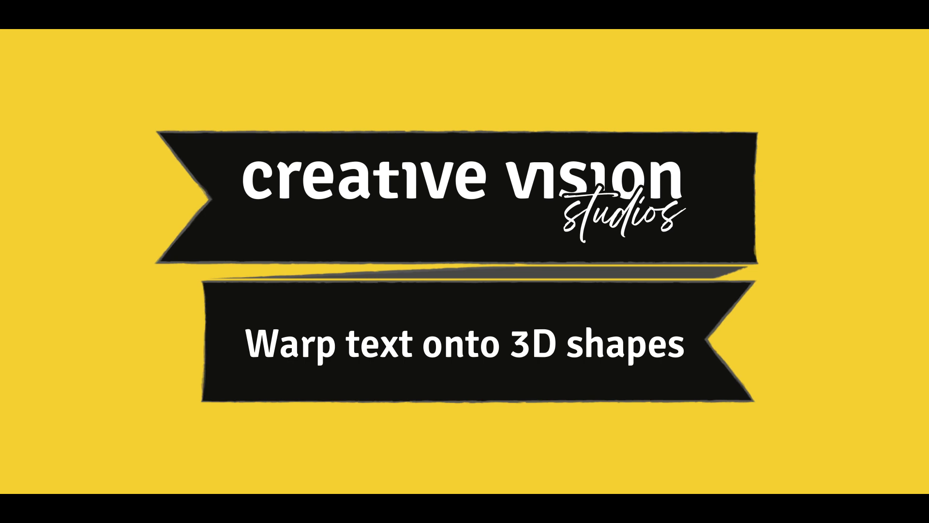
Step: Add a text line with the word DESIGN repeated seven times in capitals on the upper artboard
key("t")
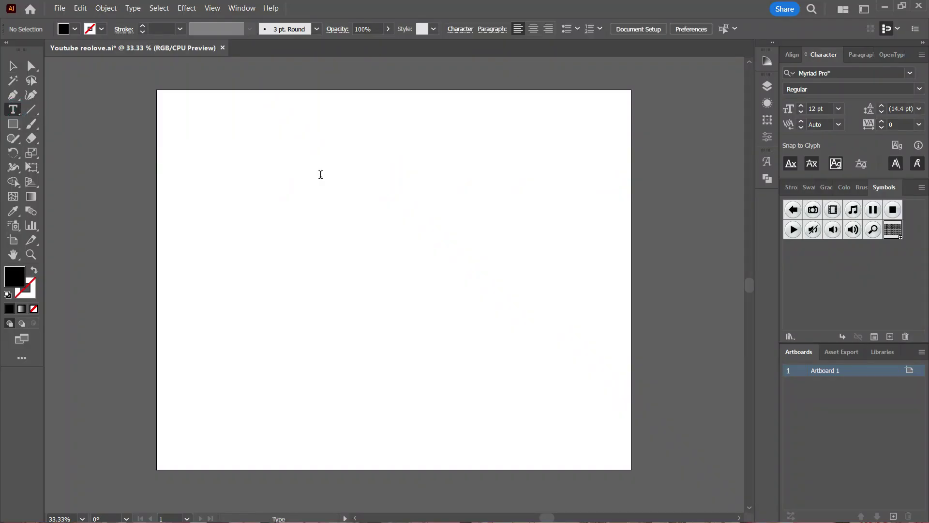
left_click(320, 174)
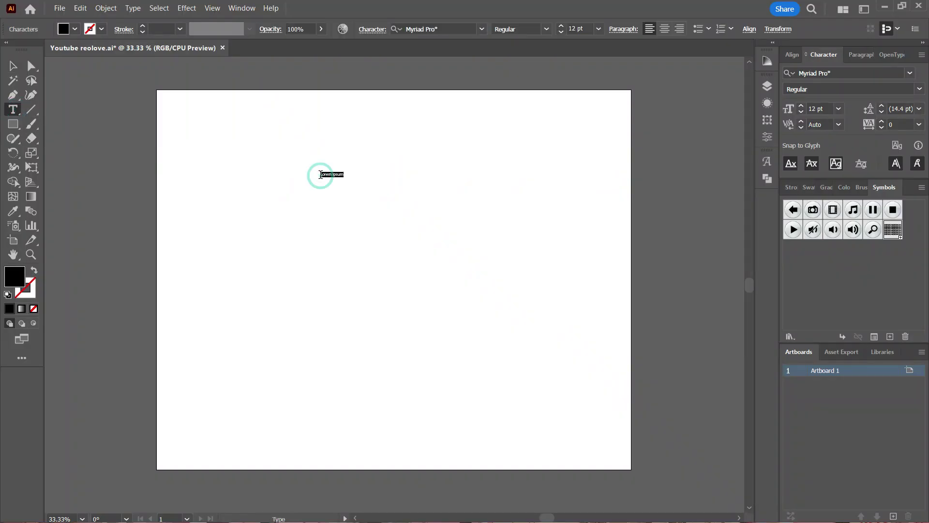
key("Caps_Lock")
type("DESIG")
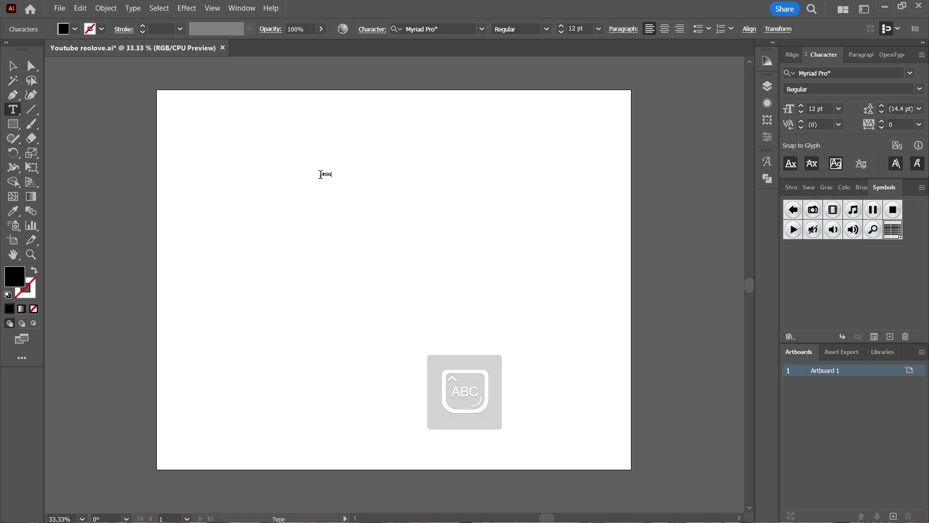
type("N")
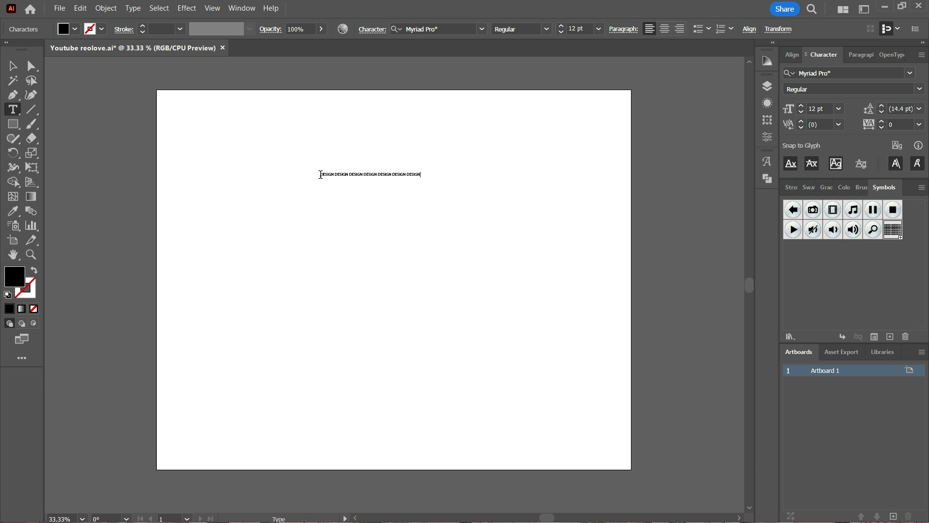
left_click(13, 66)
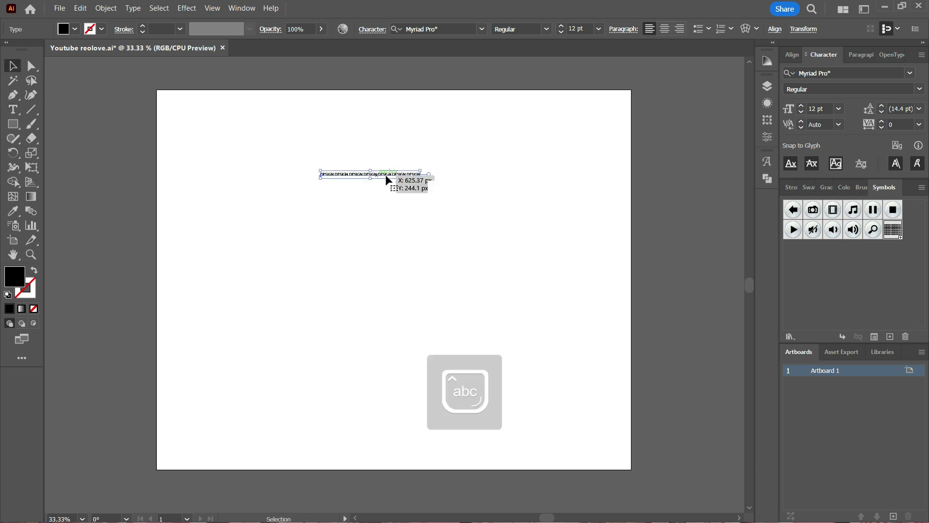
Step: Enlarge the text line to about 45 pt and position it across the upper part of the artboard
left_click_drag(420, 177, 629, 237)
left_click_drag(501, 179, 401, 146)
left_click_drag(524, 157, 595, 188)
left_click_drag(447, 153, 414, 142)
Step: Set the text line's font to June Expt Variable and move it within the artboard's width
left_click(910, 75)
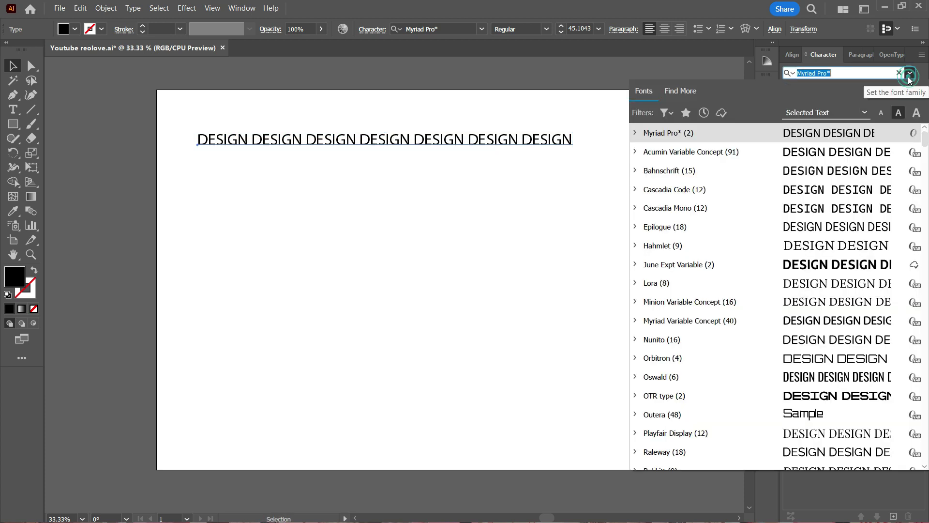
left_click(765, 261)
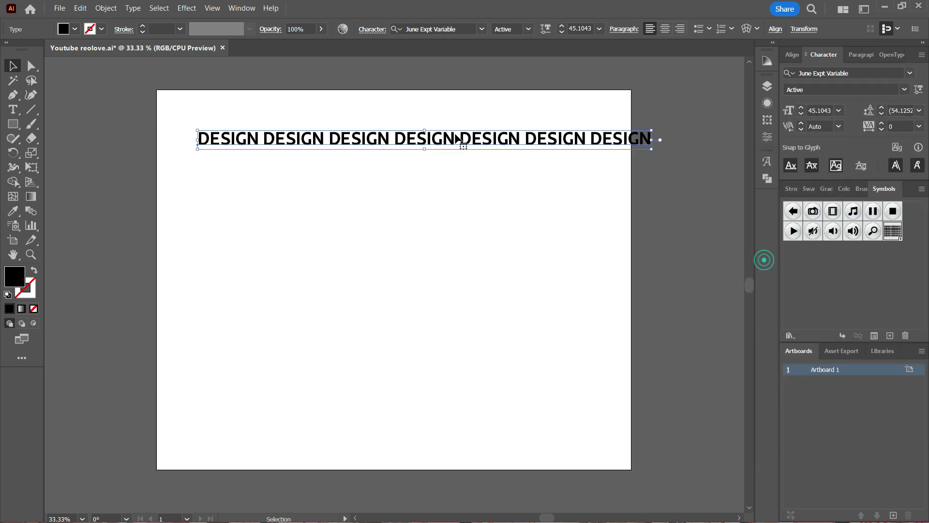
left_click_drag(458, 139, 429, 129)
Step: Duplicate the text line downward at even spacing to build a block of ten rows
left_click_drag(357, 129, 356, 148)
key("ctrl+d")
key("ctrl+d")
key("ctrl+d")
key("ctrl+d")
key("ctrl+d")
key("ctrl+d")
key("ctrl+d")
key("ctrl+d")
key("ctrl+d")
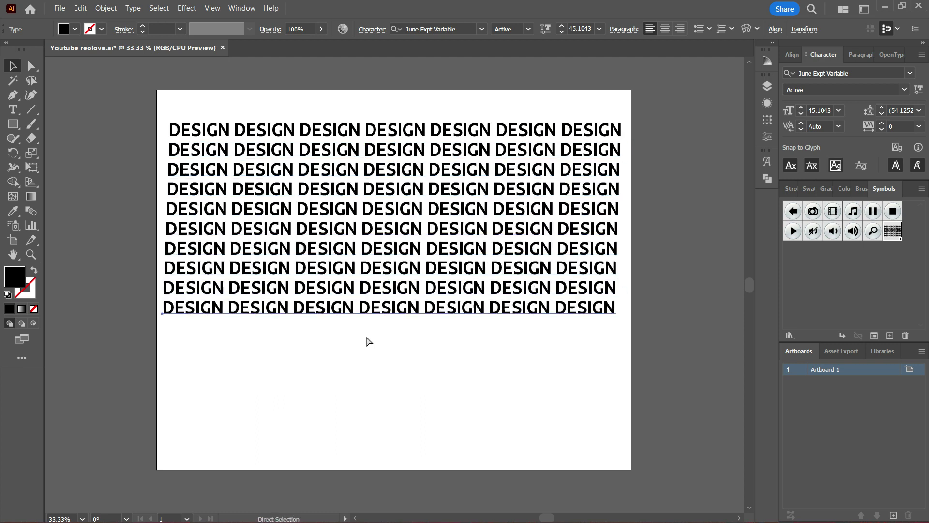
key("ctrl+z")
Step: Center all text rows horizontally on each other and group them
key("ctrl+a")
left_click(792, 55)
left_click(792, 78)
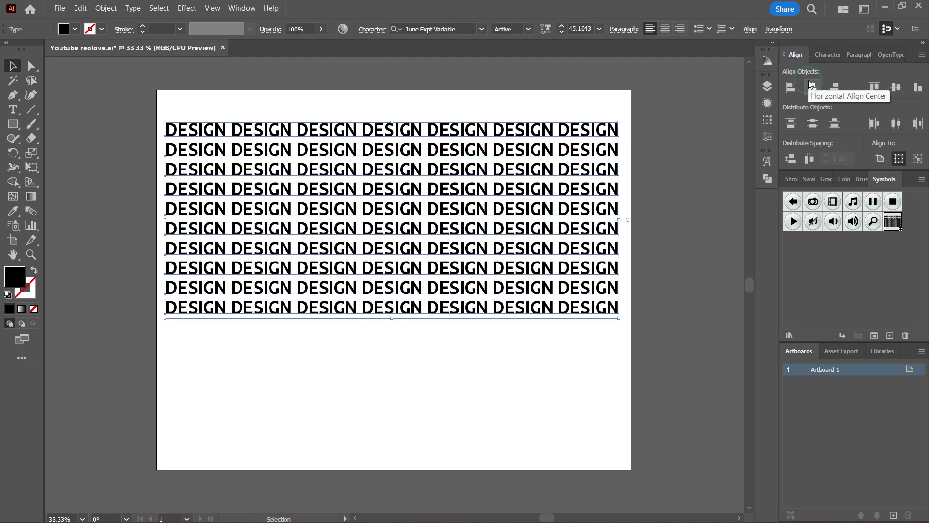
left_click(922, 42)
key("ctrl+g")
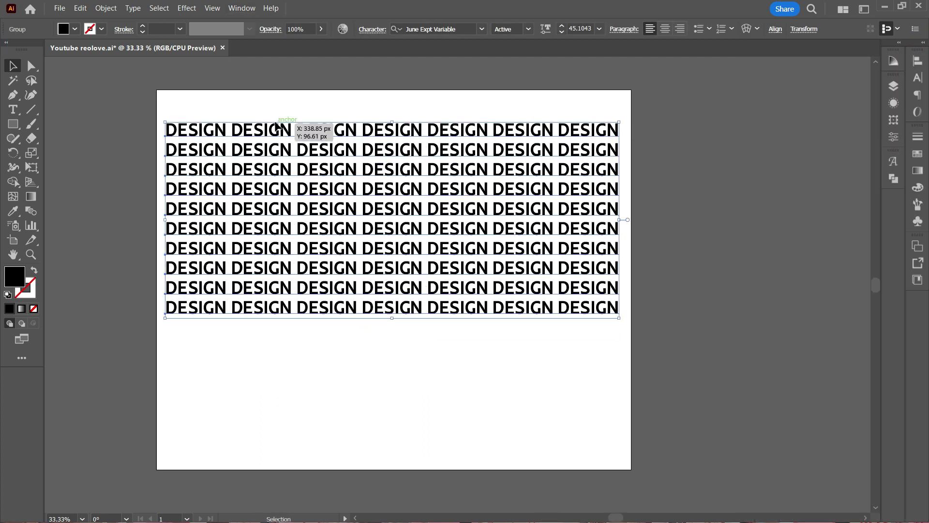
right_click(276, 125)
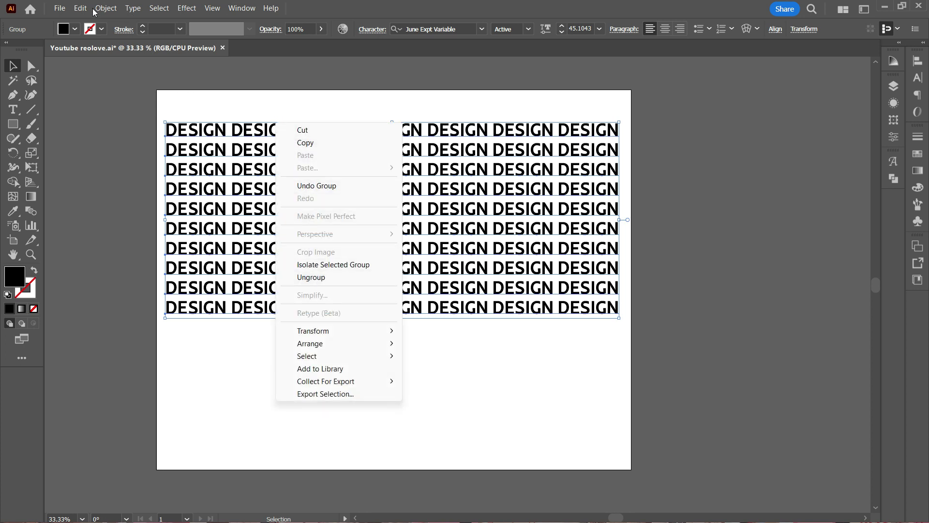
left_click(210, 91)
left_click(207, 88)
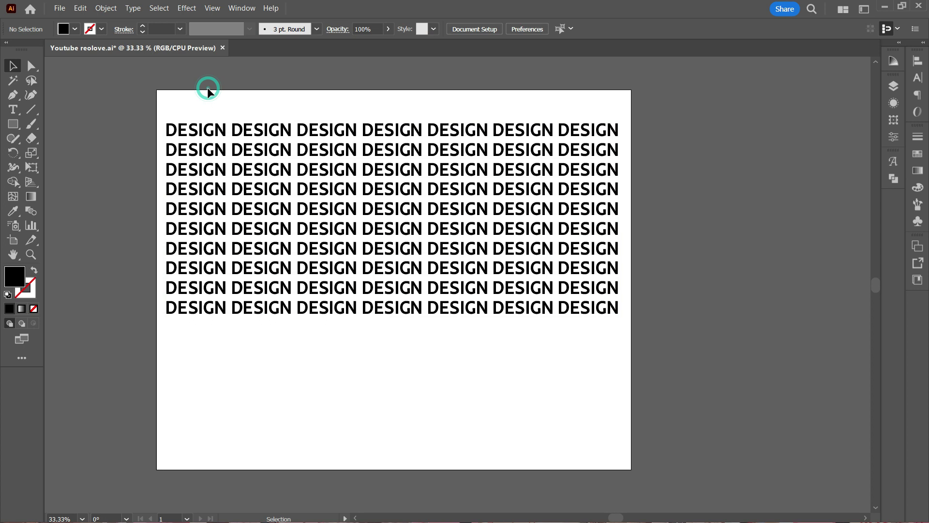
left_click(216, 130)
left_click(105, 9)
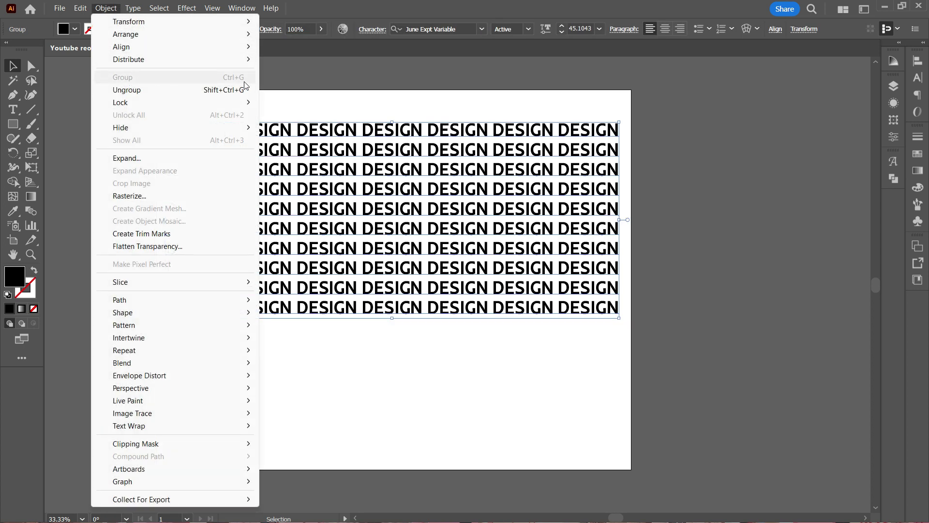
left_click(299, 96)
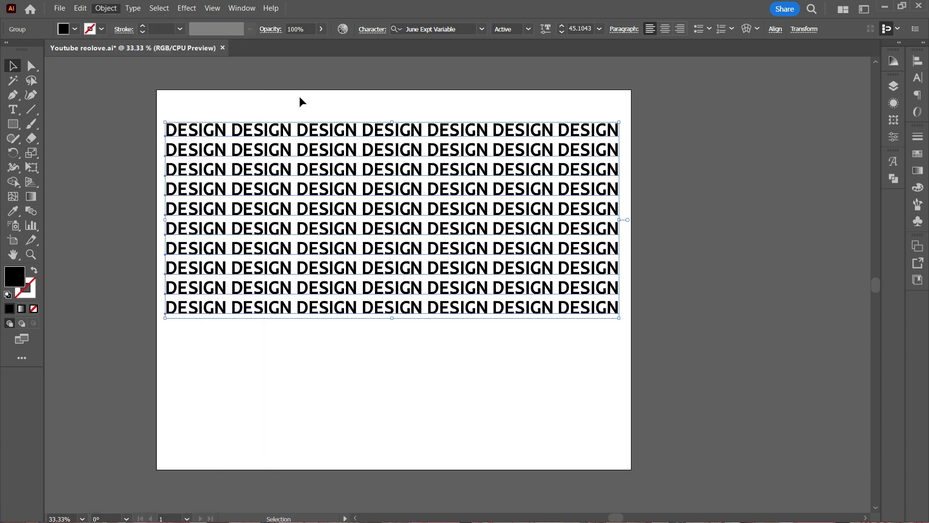
Step: Save the text group as a dynamic Movie Clip symbol named New Symbol 1 and move its instance off the artboard
left_click(289, 130)
left_click(240, 9)
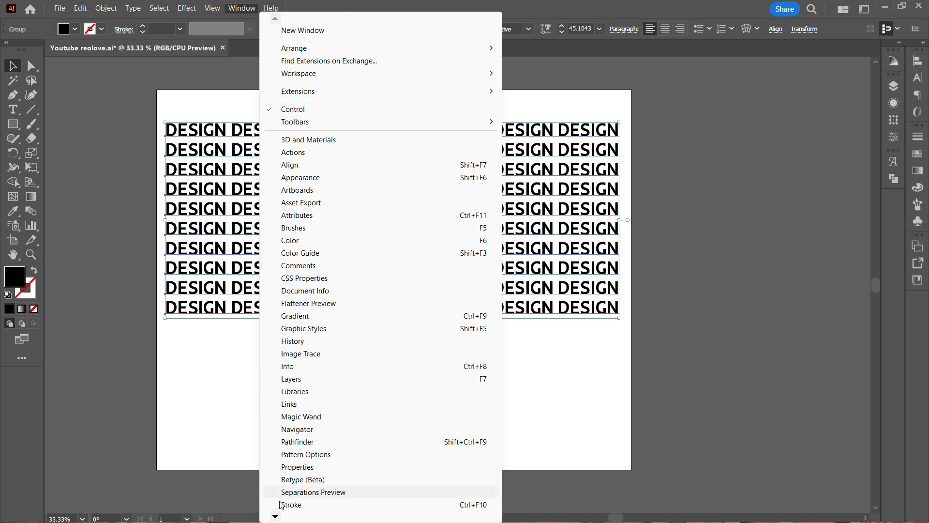
mouse_move(276, 516)
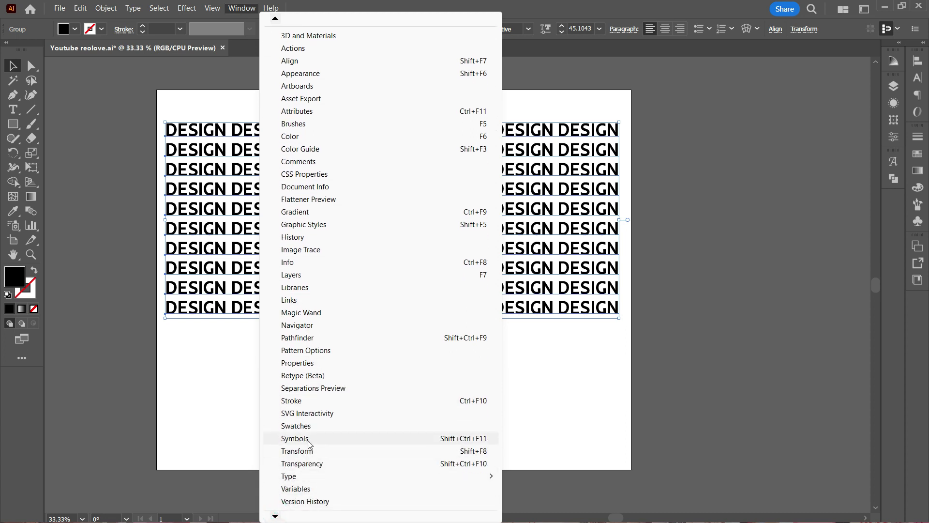
left_click(294, 438)
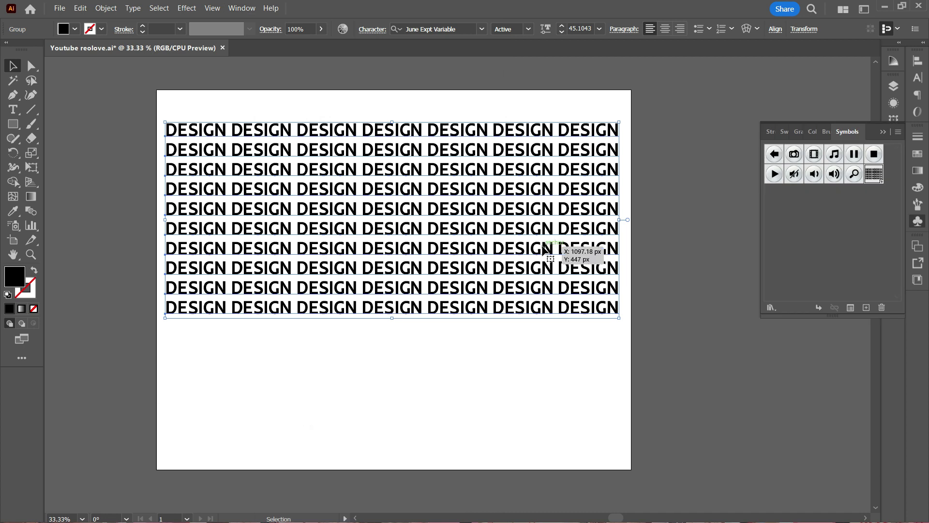
left_click_drag(401, 172, 831, 209)
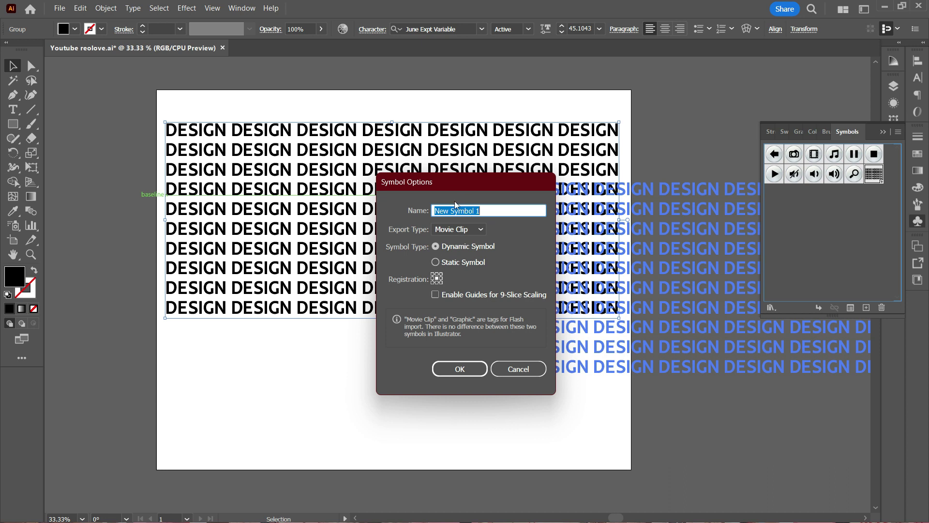
left_click(460, 369)
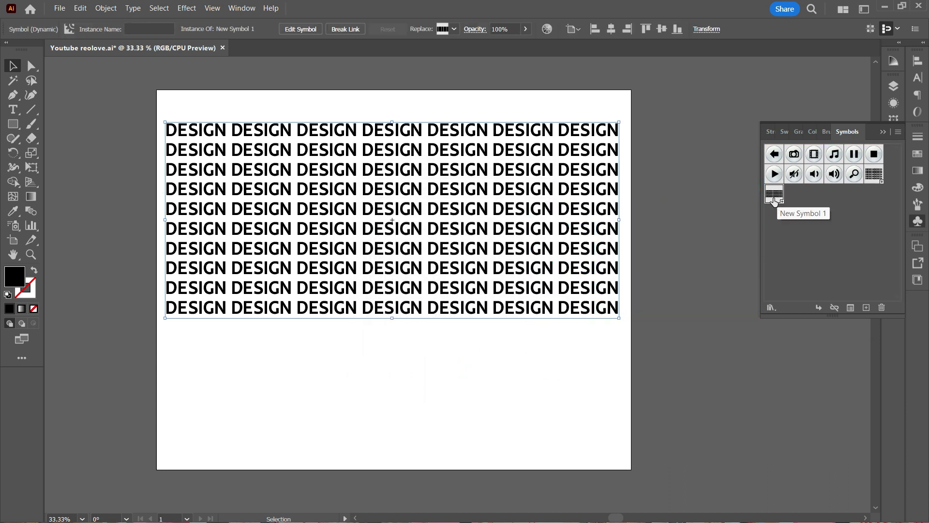
left_click(887, 135)
left_click_drag(170, 150, 873, 124)
Step: Draw a wide black ellipse, about twice as wide as tall, slightly left of the artboard's center
left_click_drag(13, 124, 41, 152)
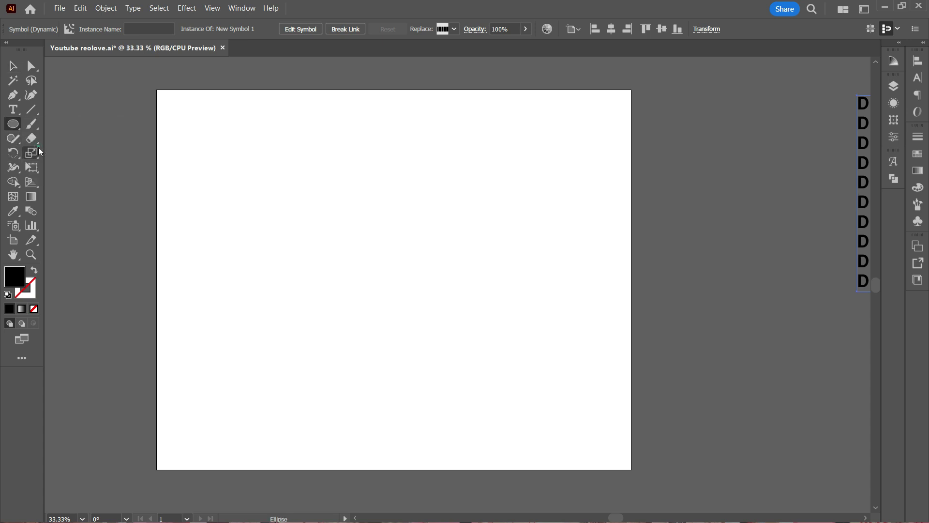
left_click_drag(277, 204, 411, 272)
left_click(14, 66)
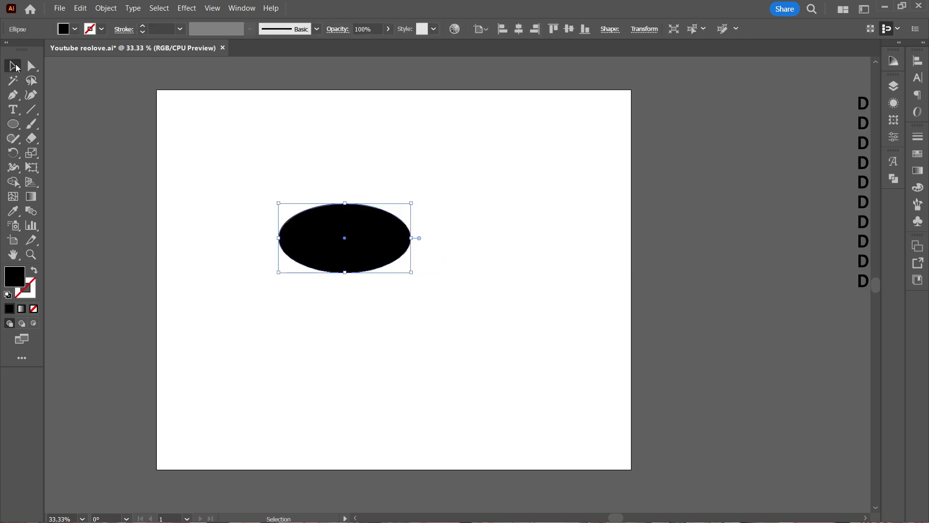
Step: Apply the classic 3D Revolve effect to the ellipse with a 228 pt offset from the left edge
left_click(187, 8)
mouse_move(300, 80)
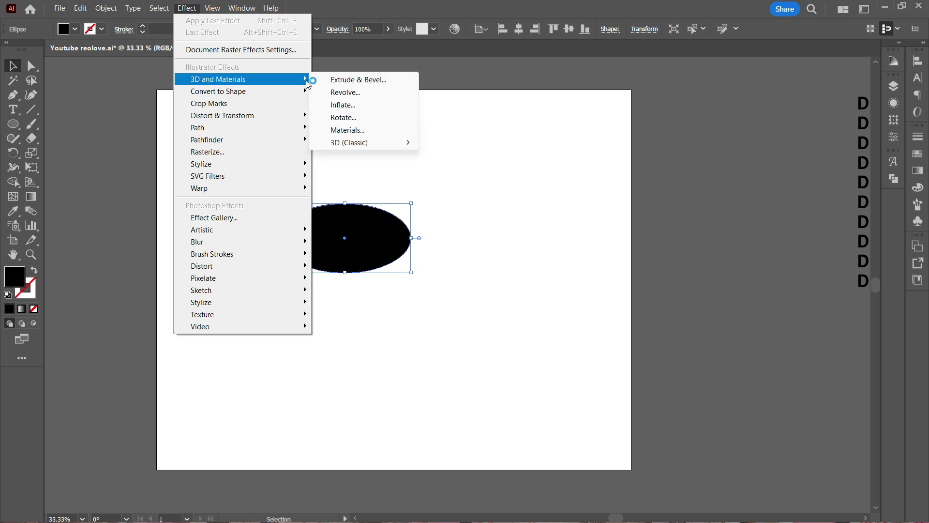
mouse_move(407, 147)
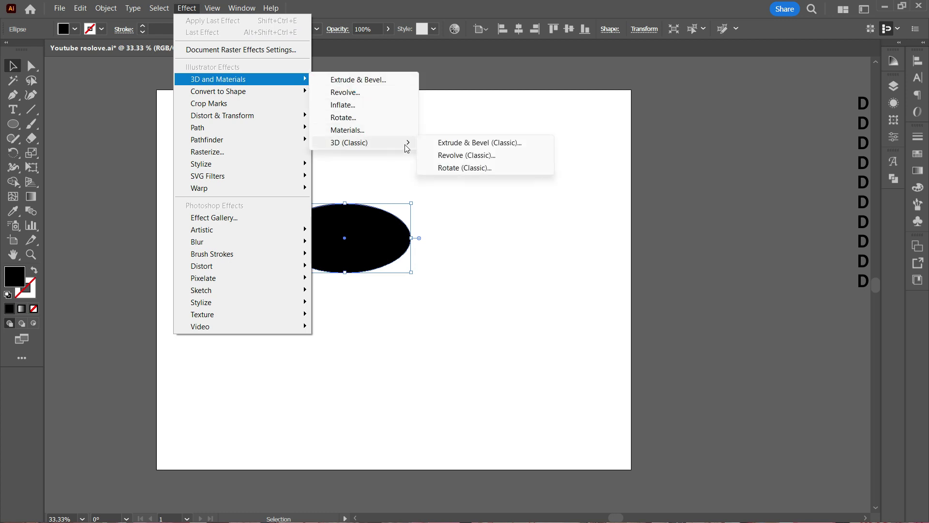
left_click(445, 155)
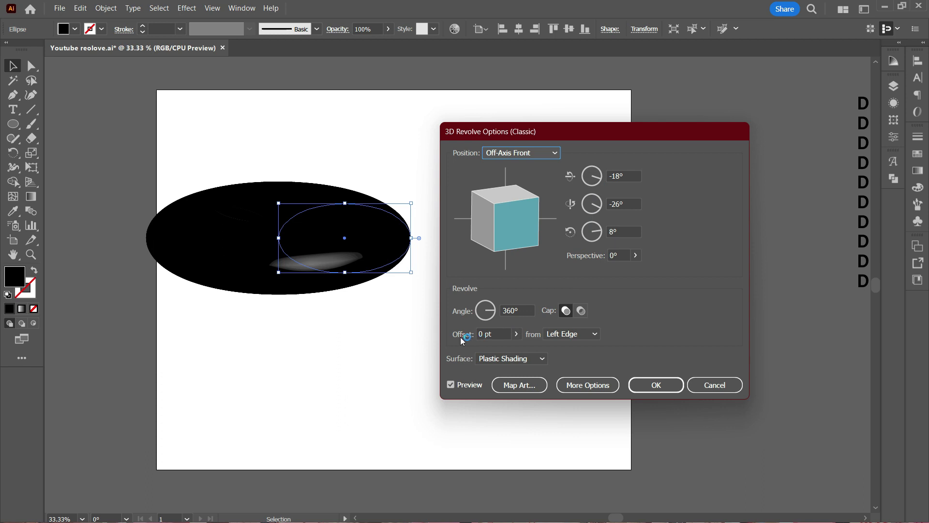
left_click(516, 333)
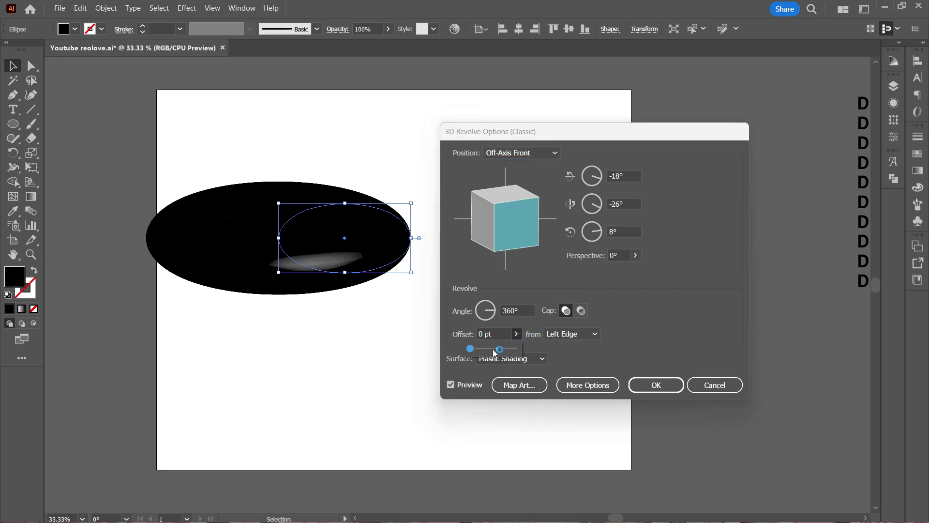
left_click(494, 350)
left_click_drag(485, 349, 482, 350)
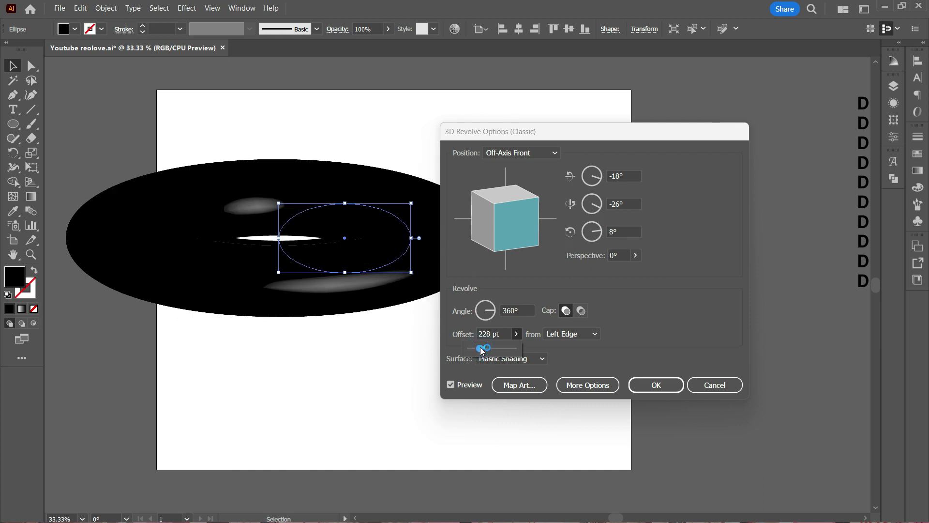
Step: Rotate the revolved shape to -24° on X, -19° on Y and 0° on Z
left_click_drag(595, 174, 598, 177)
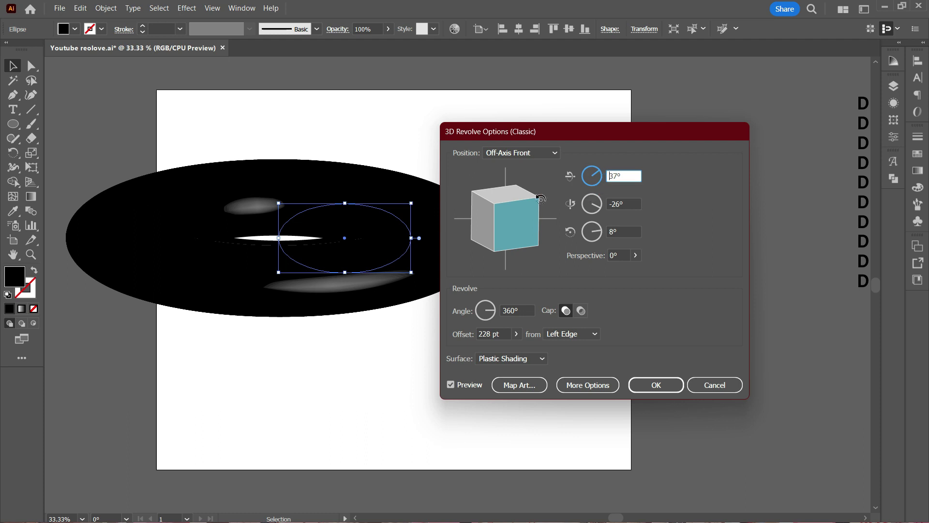
mouse_move(487, 241)
left_mouse_down()
mouse_move(477, 248)
mouse_move(482, 260)
left_mouse_up()
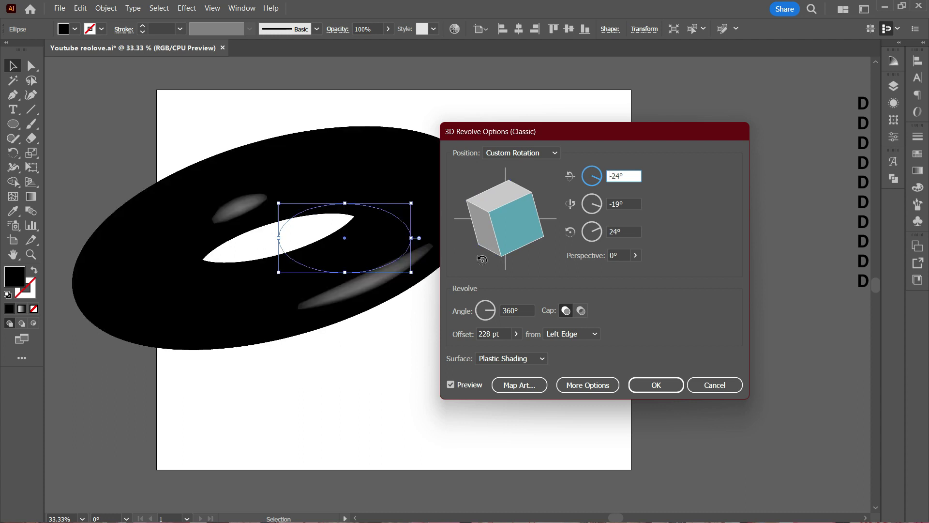
left_click_drag(546, 236, 533, 246)
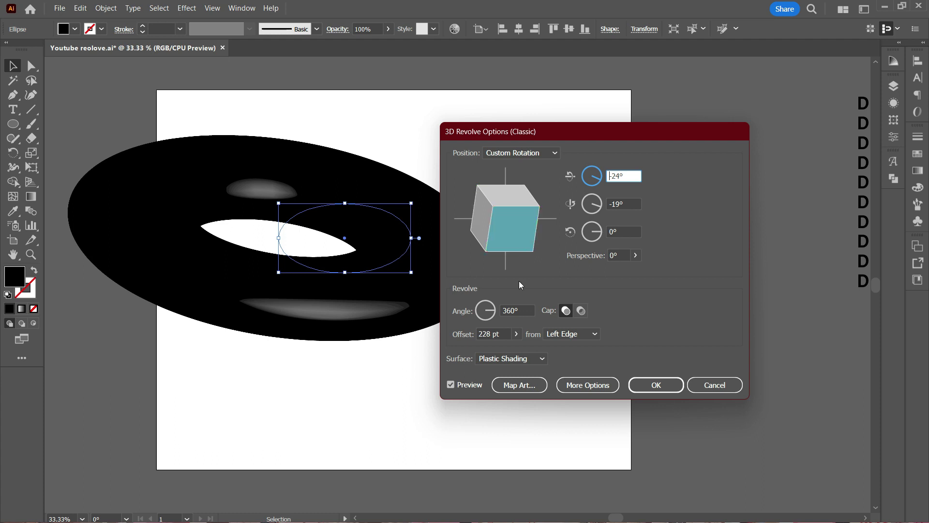
Step: Open the art mapping for the revolved shape and assign New Symbol 1 to its surface
left_click(517, 387)
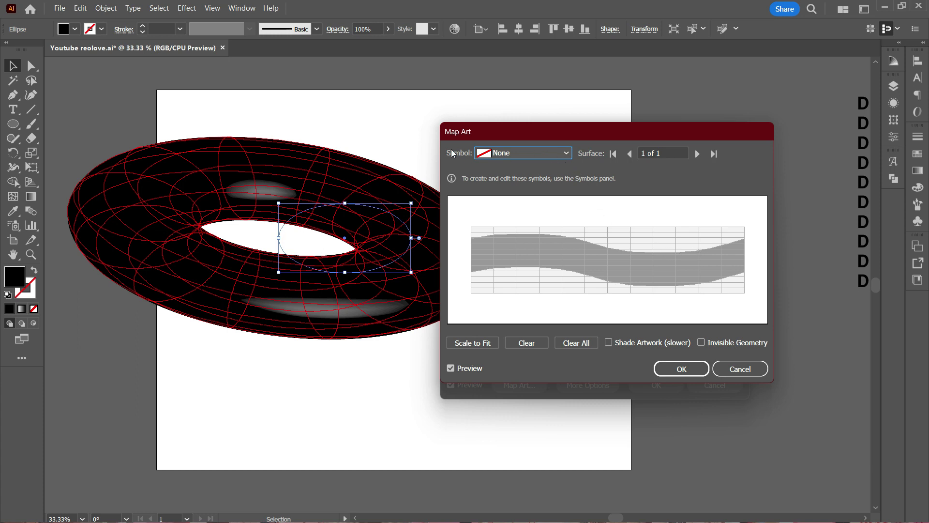
left_click(529, 152)
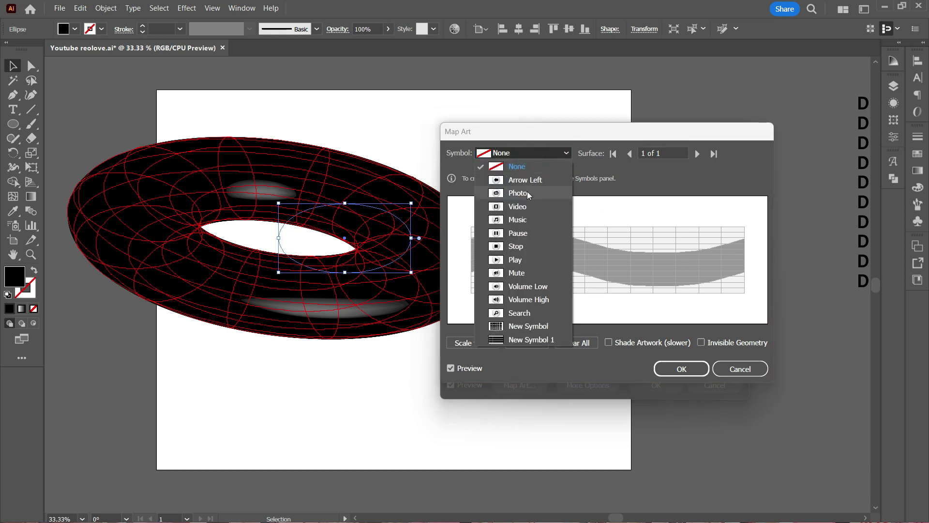
left_click(531, 341)
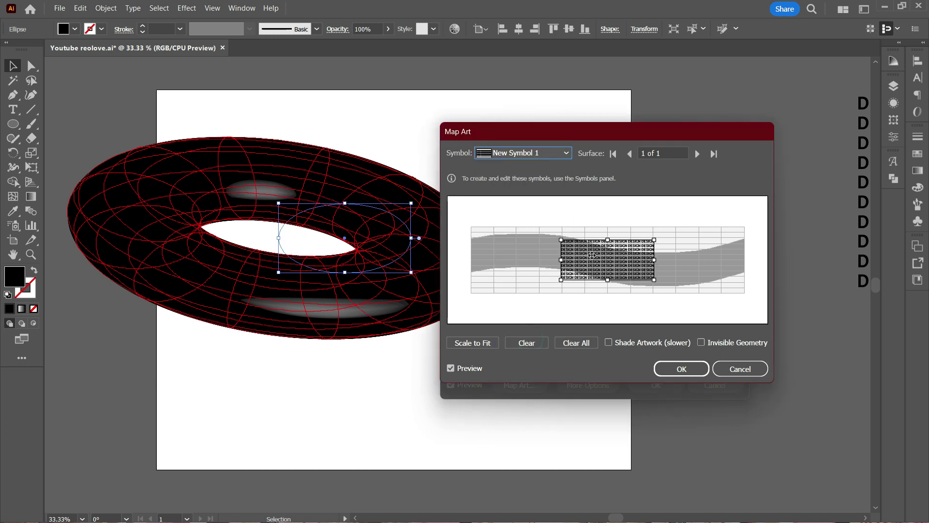
Step: Enlarge the symbol artwork to span the full width of the mapped surface and make the revolved geometry invisible
left_click_drag(605, 251, 517, 239)
left_click_drag(565, 271, 755, 323)
left_click_drag(592, 267, 591, 265)
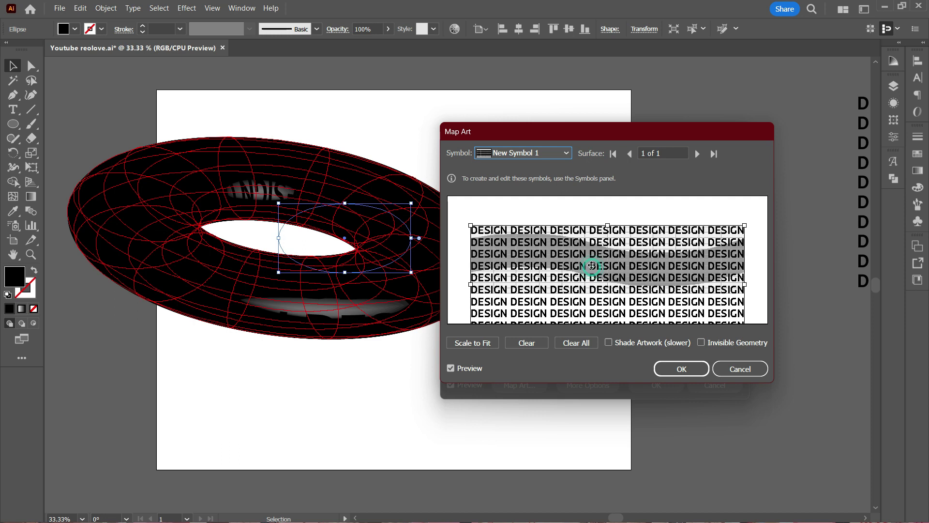
left_click(701, 343)
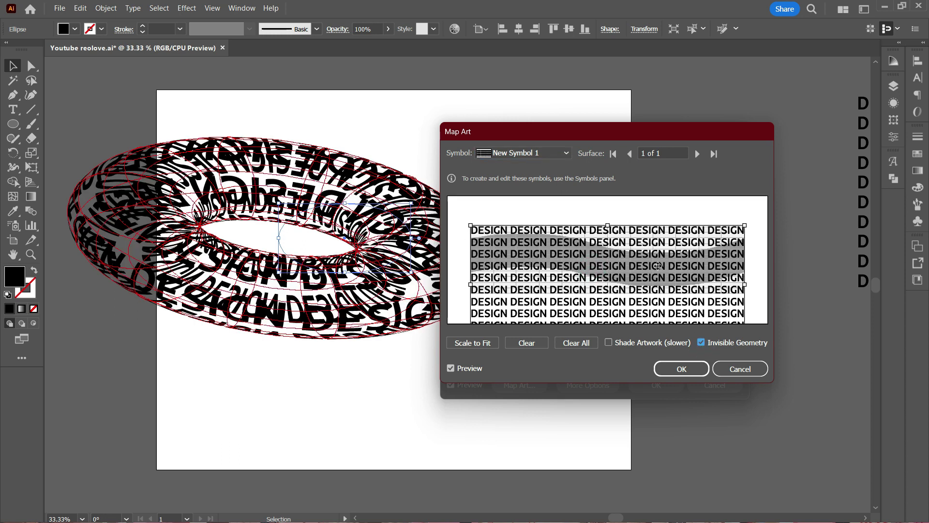
left_click_drag(746, 286, 768, 289)
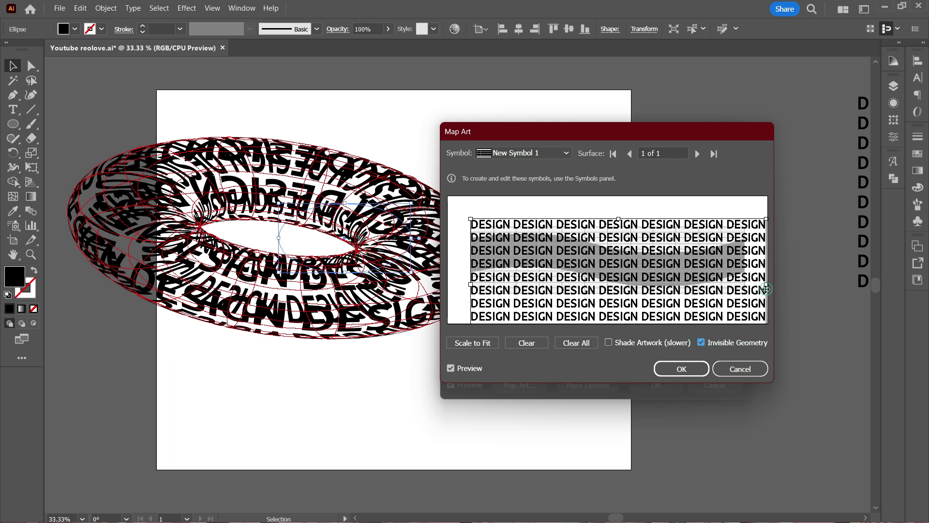
mouse_move(703, 280)
left_mouse_down()
mouse_move(693, 263)
mouse_move(692, 272)
left_mouse_up()
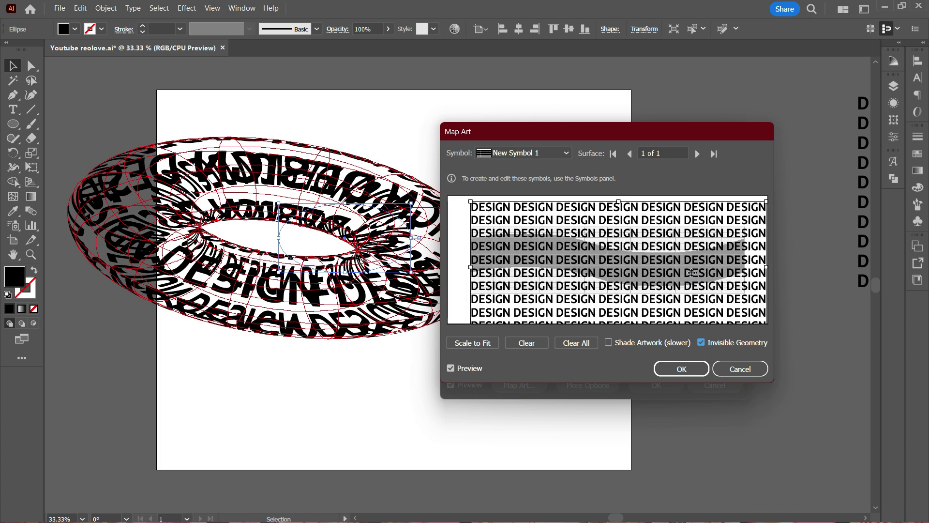
left_click(472, 342)
left_click_drag(744, 293, 608, 286)
left_click(526, 343)
Step: Map New Symbol 1 across the full surface width, apply the revolve, and move the torus toward the artboard's center
left_click(516, 157)
left_click(523, 248)
left_click_drag(487, 260, 471, 260)
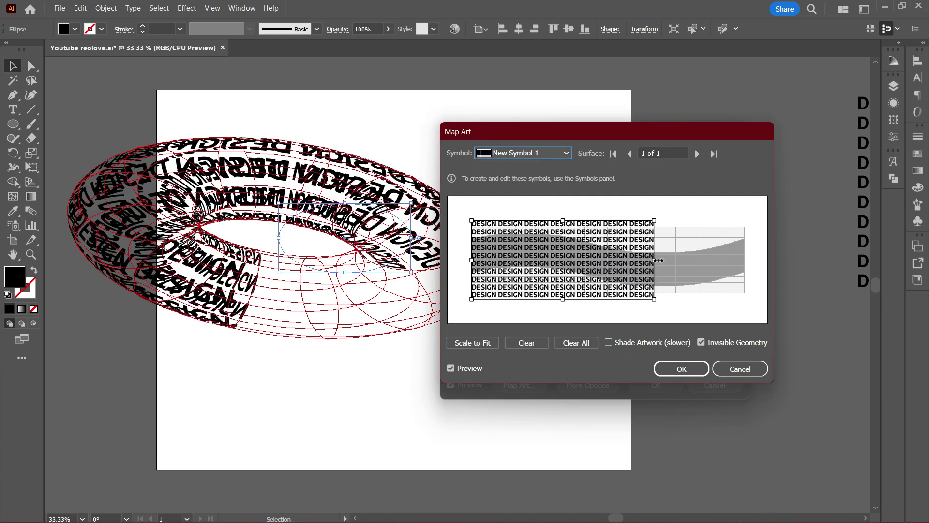
left_click_drag(655, 259, 744, 260)
left_click(680, 369)
left_click(657, 383)
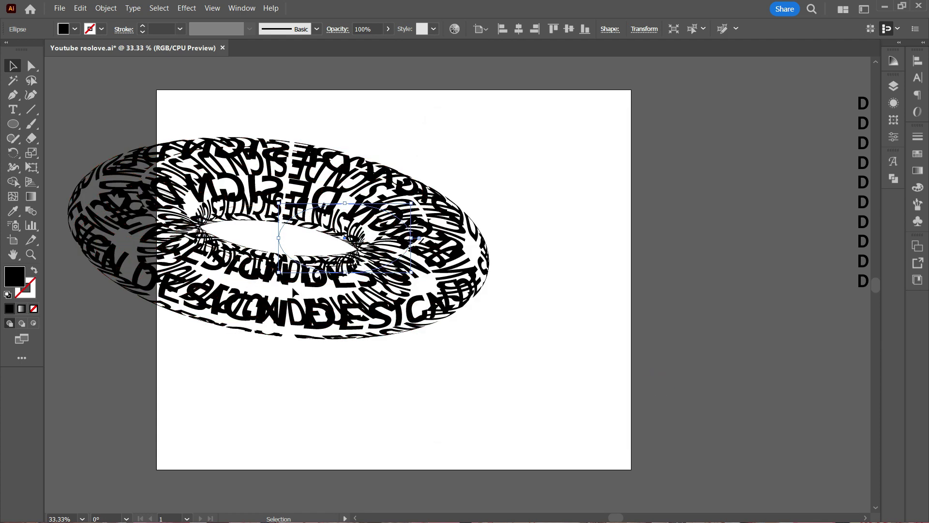
left_click_drag(285, 254, 395, 291)
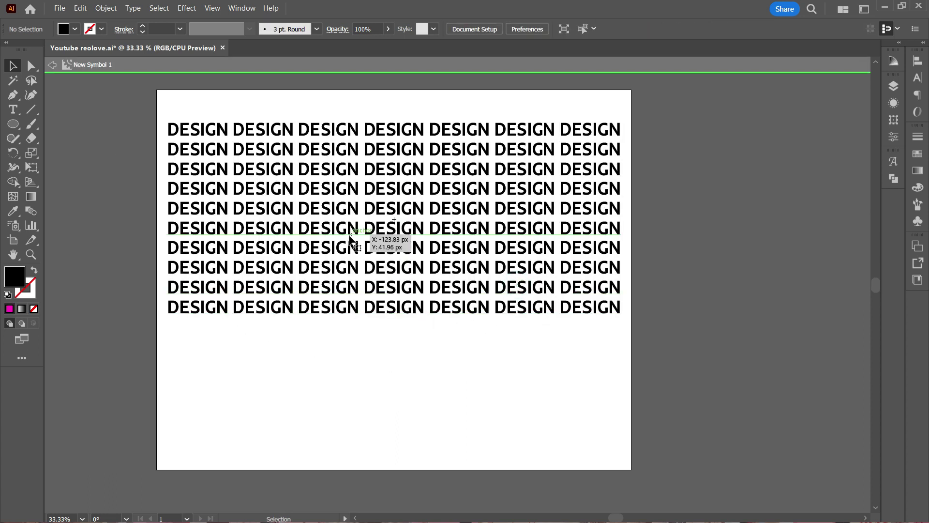
Step: Recolor all rows of DESIGN text inside New Symbol 1 to red (ff0000)
left_click(358, 229)
left_click_drag(165, 102, 623, 404)
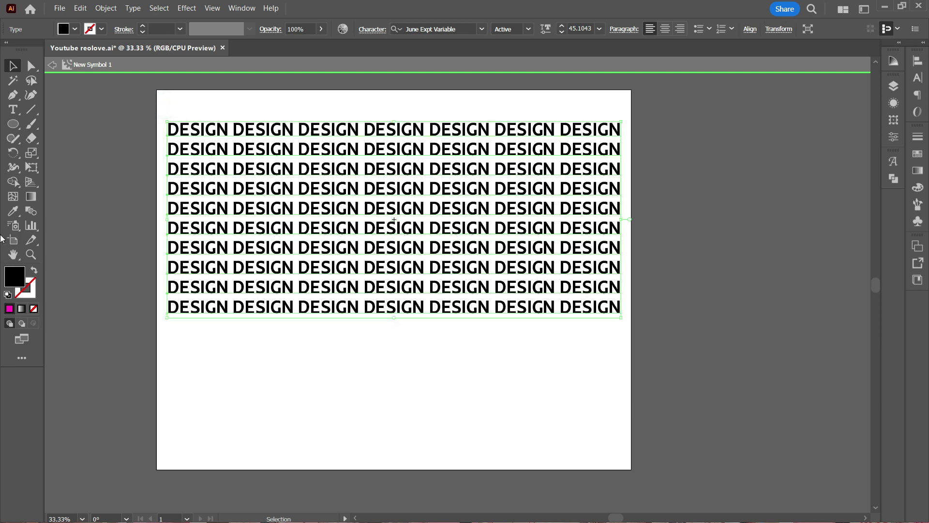
double_click(14, 279)
type("ff0000")
left_click(616, 195)
left_click(504, 367)
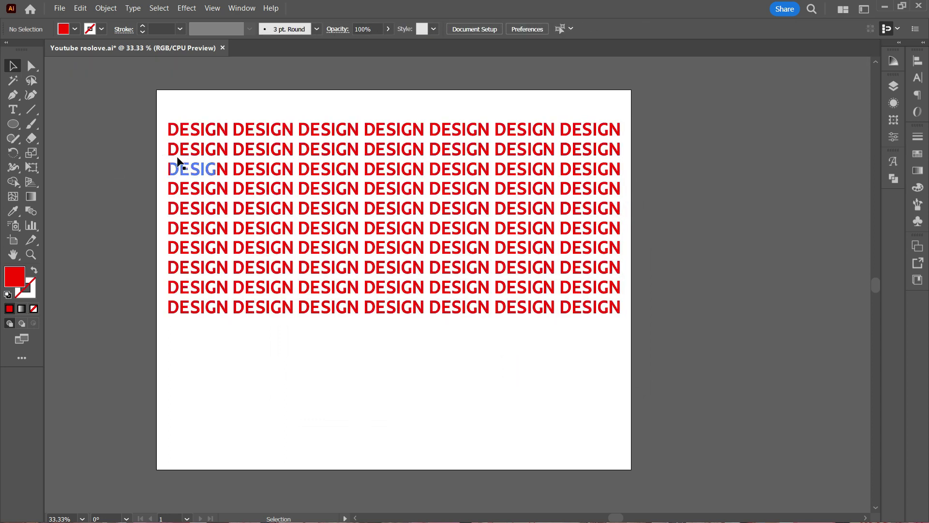
Step: Move the red text off the artboard to its right and draw a wide black (000000) ellipse near the artboard's center
left_click_drag(175, 150, 832, 140)
left_click(13, 124)
mouse_move(267, 199)
left_mouse_down()
mouse_move(417, 280)
mouse_move(494, 298)
left_mouse_up()
key("v")
double_click(14, 277)
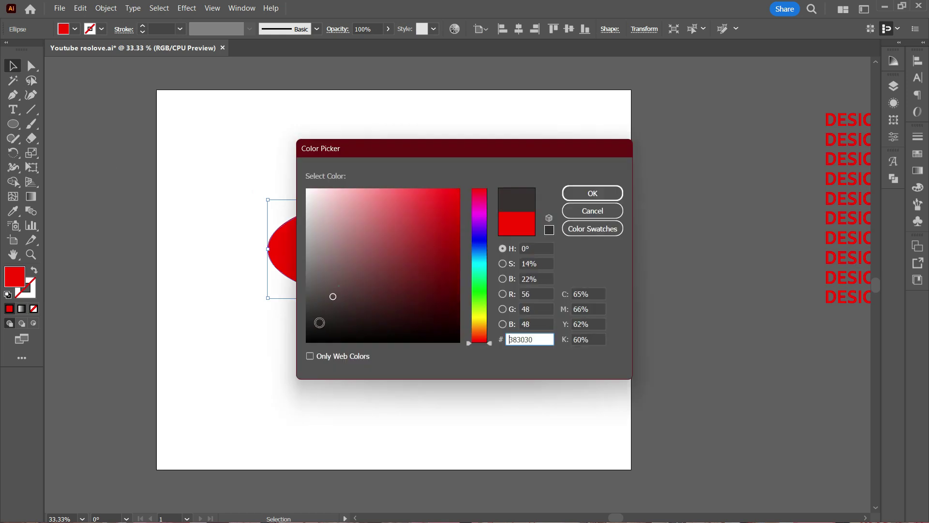
type("000000")
left_click(592, 193)
Step: Apply the classic 3D Revolve effect to the ellipse, rotated -30° on X, -29° on Y, -5° on Z, offset 295 pt from the left edge
left_click(186, 8)
mouse_move(311, 80)
mouse_move(372, 148)
left_click(473, 151)
left_click_drag(482, 245, 493, 232)
left_click(517, 334)
left_click_drag(469, 348, 478, 346)
mouse_move(512, 247)
left_mouse_down()
mouse_move(523, 237)
mouse_move(517, 261)
left_mouse_up()
left_click(517, 334)
left_click_drag(479, 347, 473, 347)
left_click_drag(473, 347, 482, 349)
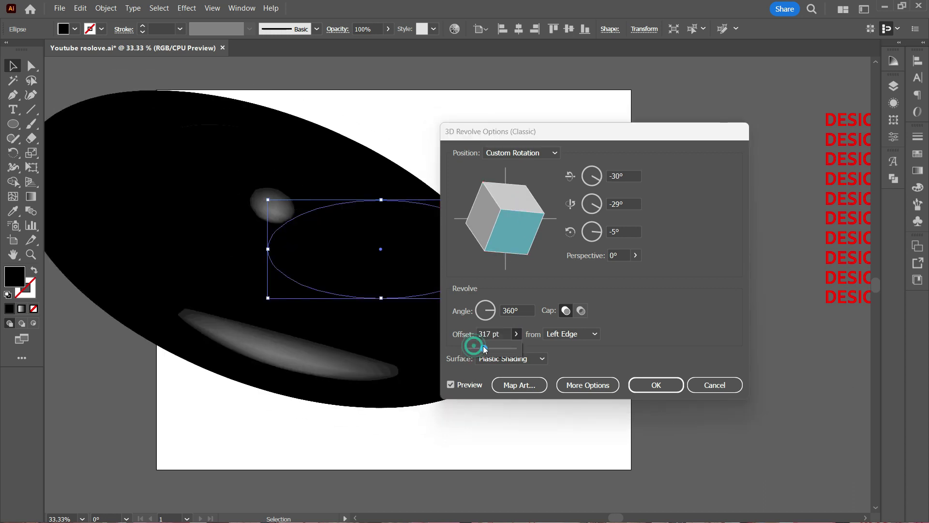
Step: Map the red New Symbol 1 across the full surface width with the geometry left visible, and apply the revolve
left_click(519, 385)
left_click(549, 155)
left_click(502, 342)
left_click_drag(606, 260, 747, 337)
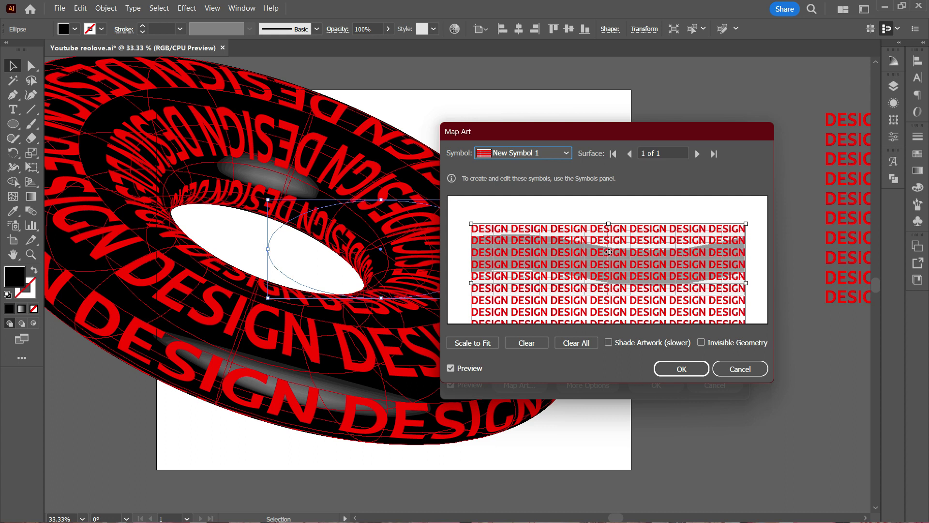
left_click(701, 342)
left_click(701, 342)
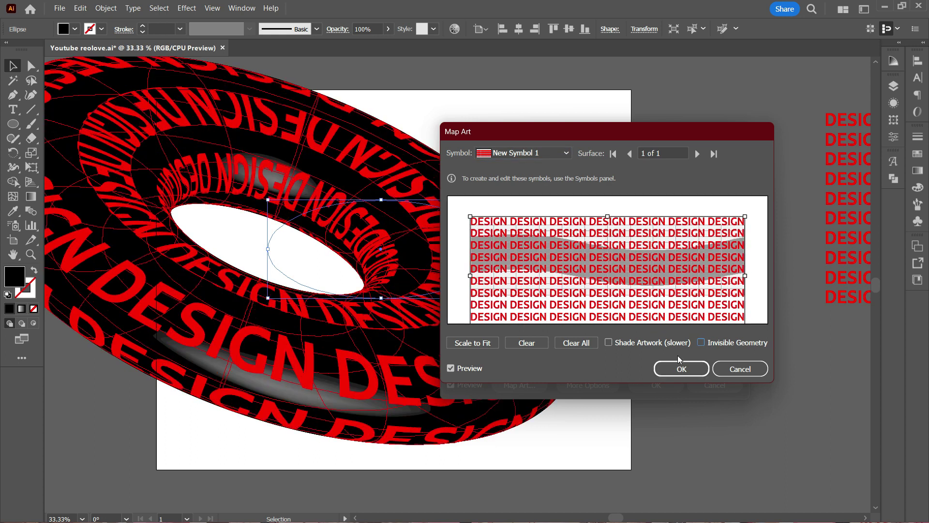
left_click(682, 369)
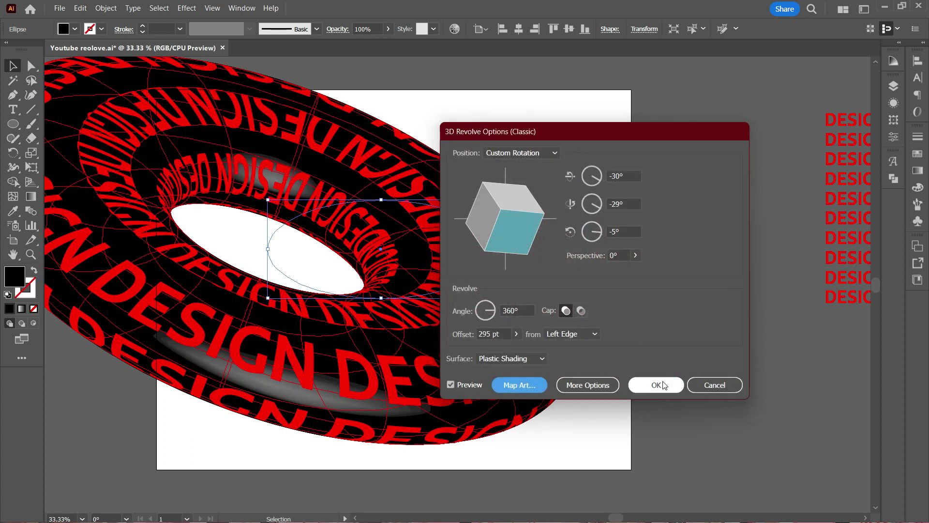
left_click(658, 385)
Step: Scale the red-text torus down and position it to fit across the artboard, leaving it deselected
left_click_drag(347, 292, 441, 301)
left_click_drag(587, 304, 529, 273)
left_click_drag(306, 298, 331, 331)
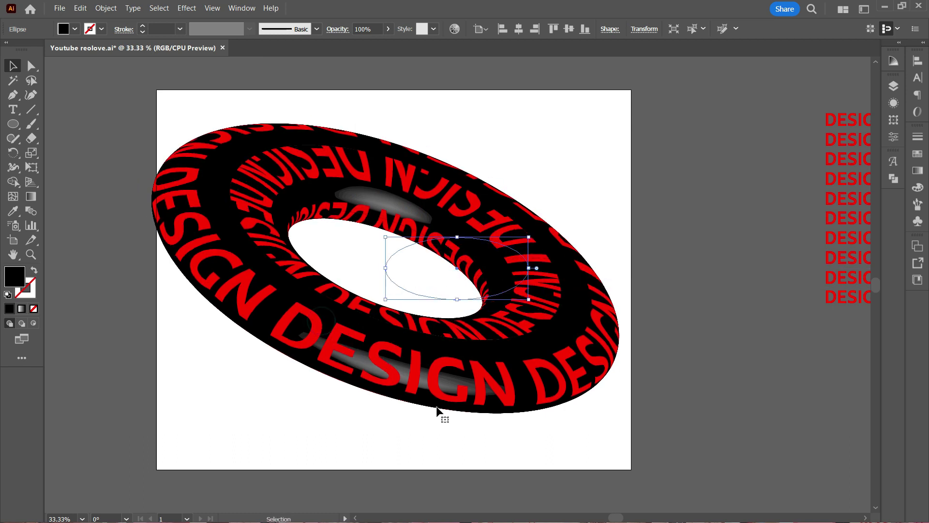
left_click(524, 444)
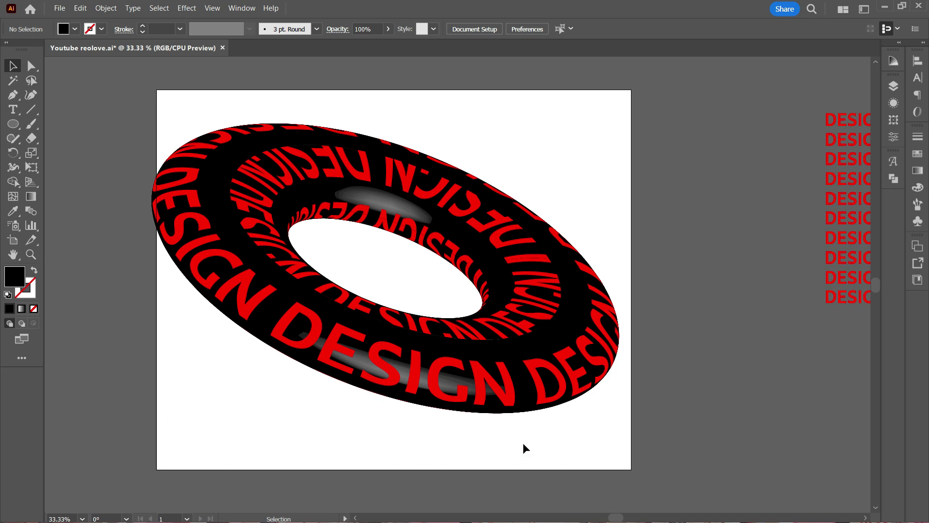
Step: Enlarge the torus's source ellipse and reposition the torus around the center of the widened artboard
left_click_drag(389, 367, 397, 365)
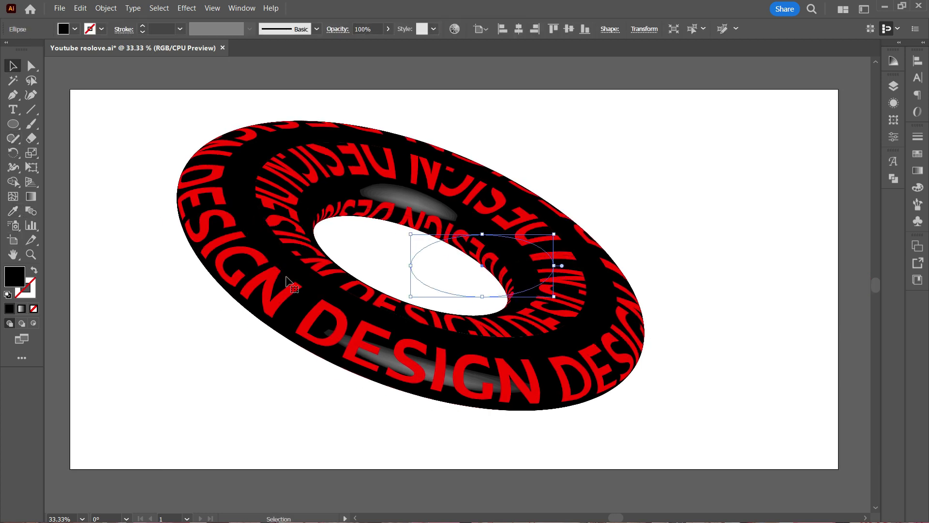
left_click_drag(410, 266, 360, 285)
left_click_drag(364, 347, 434, 358)
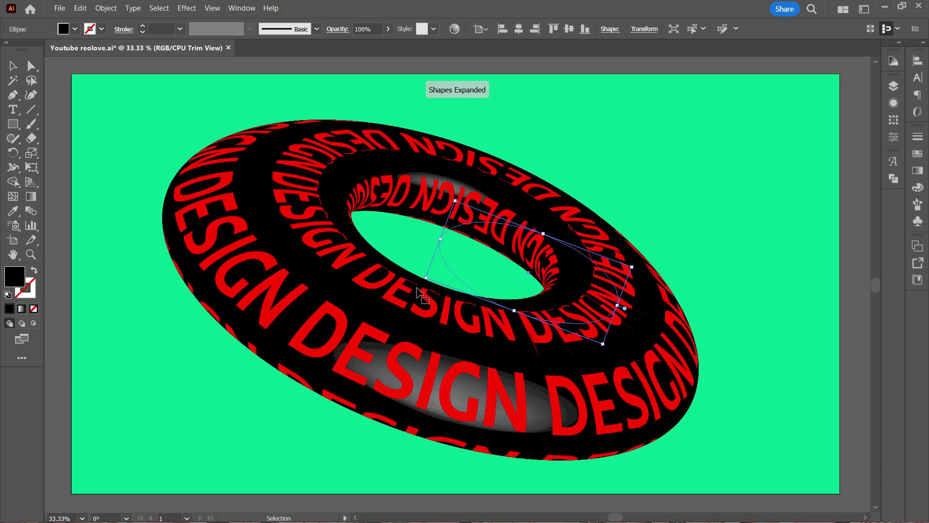
Step: Rotate the torus's source ellipse through several angles to vary the revolved form, ending with the ellipse level
mouse_move(423, 283)
left_mouse_down()
mouse_move(433, 327)
mouse_move(425, 298)
left_mouse_up()
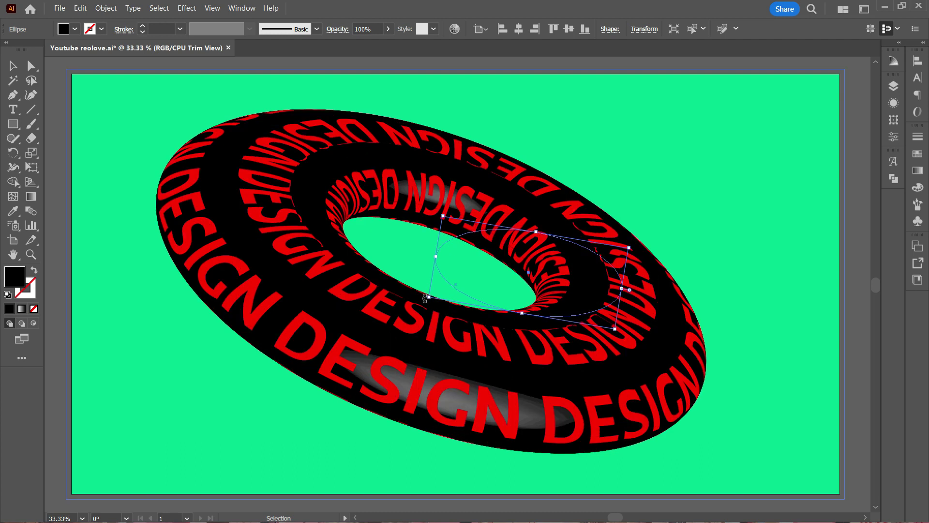
left_click_drag(426, 298, 459, 344)
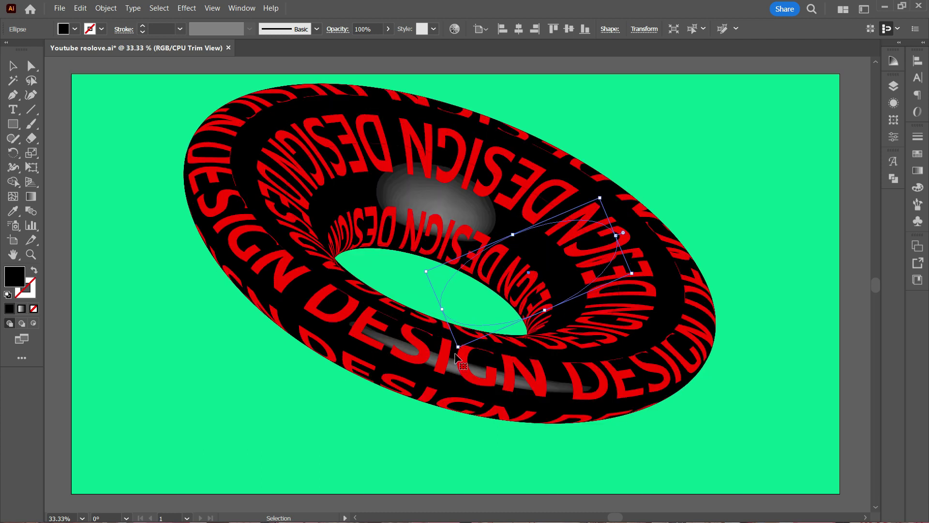
left_click_drag(455, 352, 432, 314)
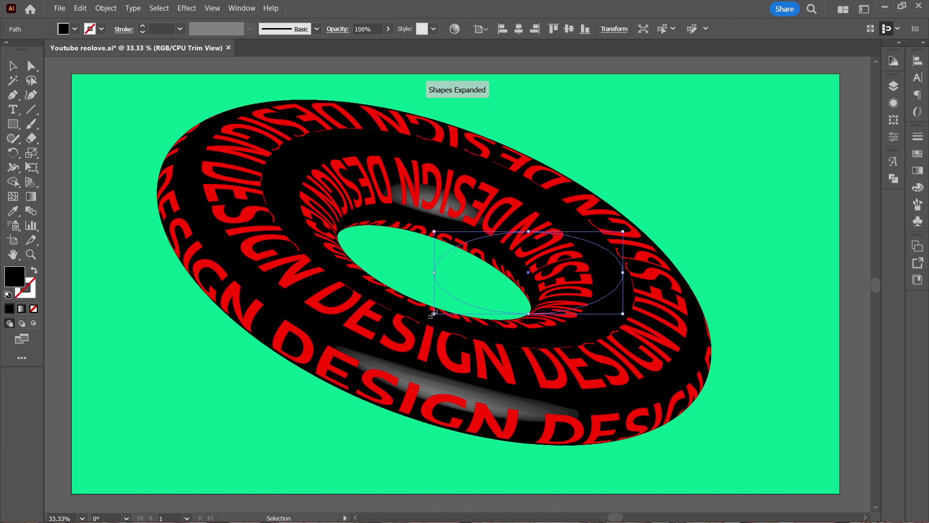